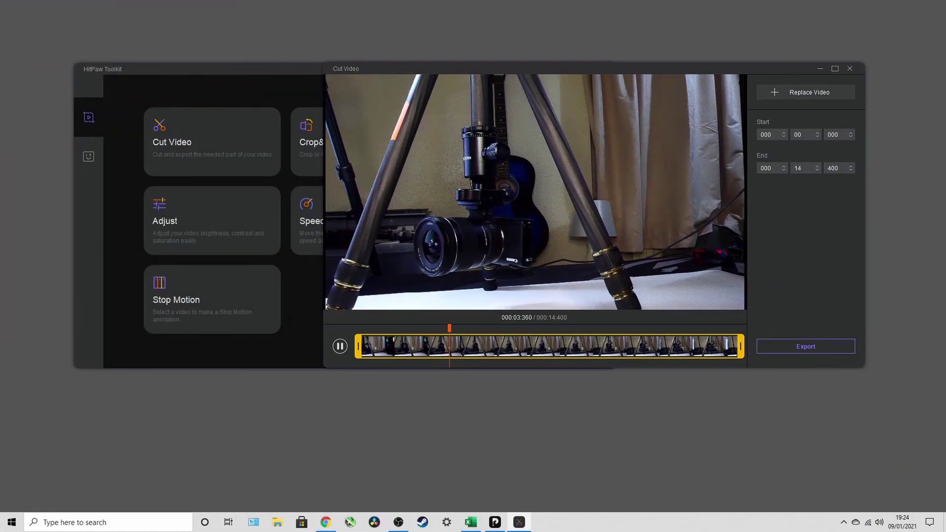
Trim the tripod clip's opening so Start reads 000:01:906.
{"action": "left_click_drag", "start_coordinate": [358, 345], "coordinate": [408, 346]}
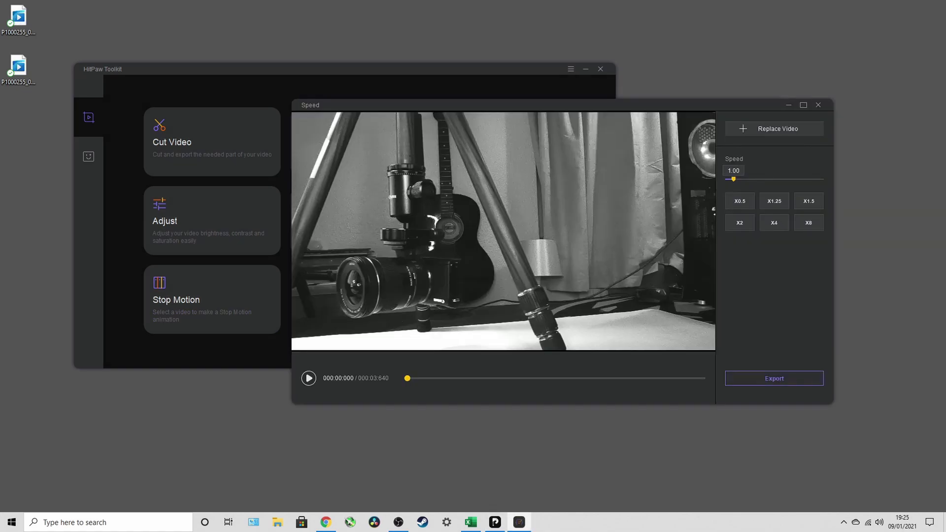
Play the clip, try X4, then set the speed to X1.25 and export.
{"action": "left_click", "coordinate": [308, 378]}
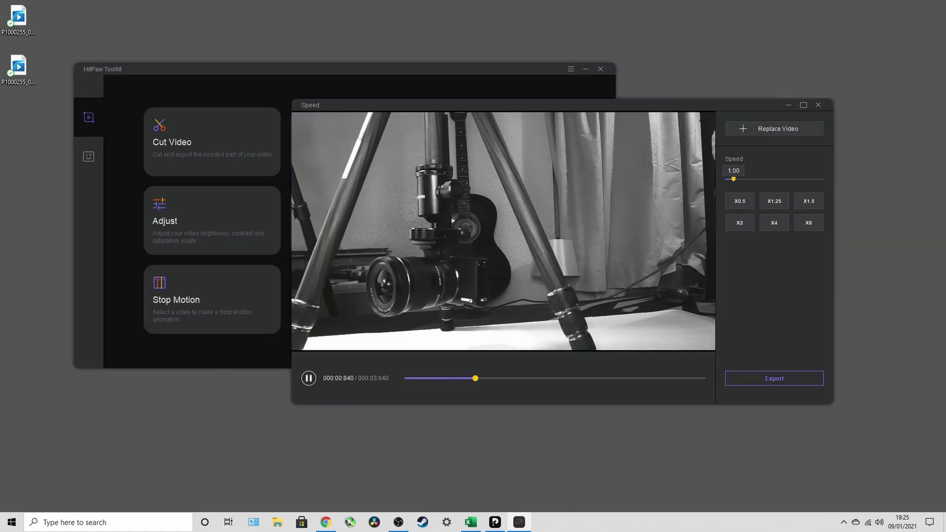
{"action": "left_click", "coordinate": [774, 222]}
{"action": "left_click", "coordinate": [774, 200]}
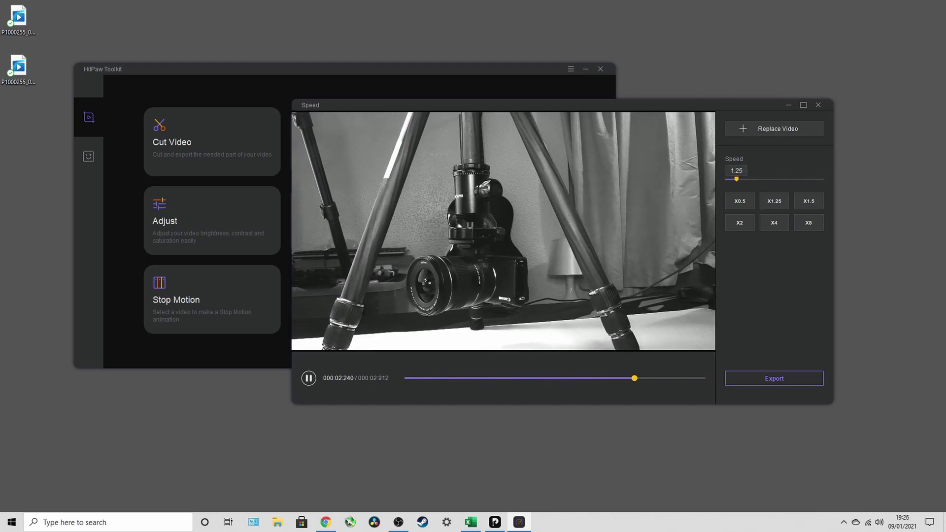
{"action": "left_click", "coordinate": [788, 380]}
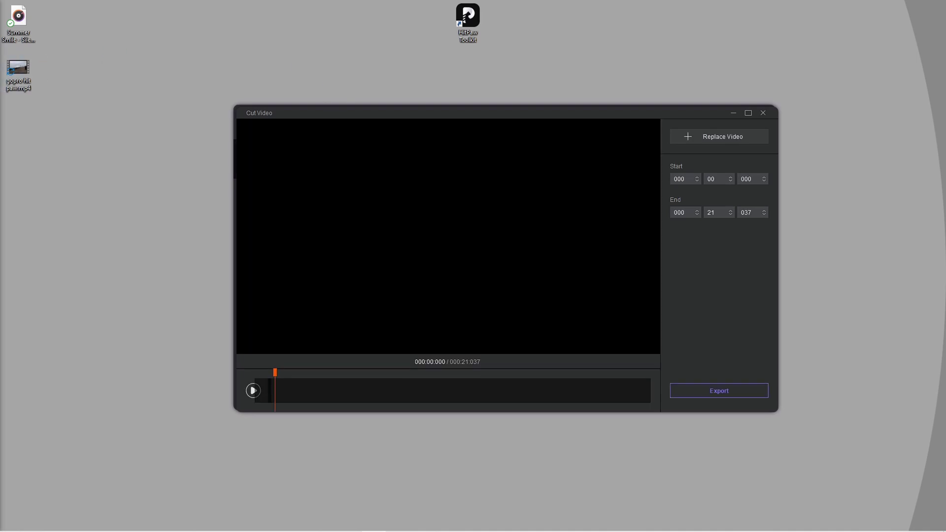
Trim the 21-second clip's ending to about 16 seconds.
{"action": "mouse_move", "coordinate": [434, 390]}
{"action": "left_mouse_down"}
{"action": "mouse_move", "coordinate": [421, 390]}
{"action": "mouse_move", "coordinate": [431, 390]}
{"action": "left_mouse_up"}
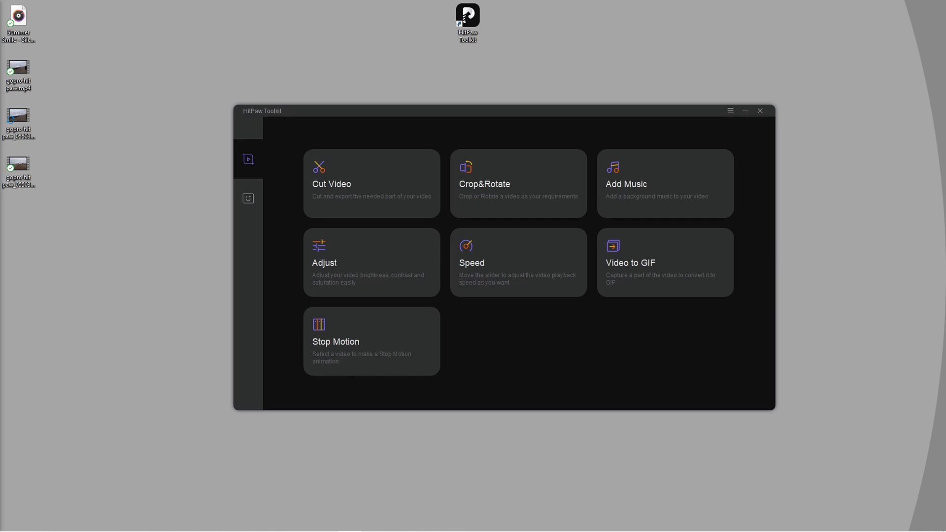
Open the Speed tool to change the clip's playback speed.
{"action": "left_click", "coordinate": [518, 264]}
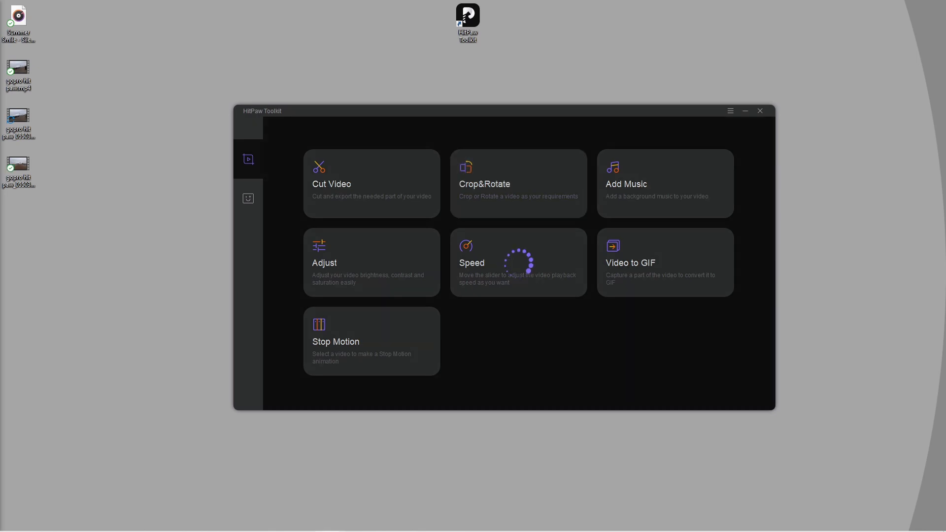
Open the Crop&Rotate tool from the tool list.
{"action": "left_click", "coordinate": [518, 185]}
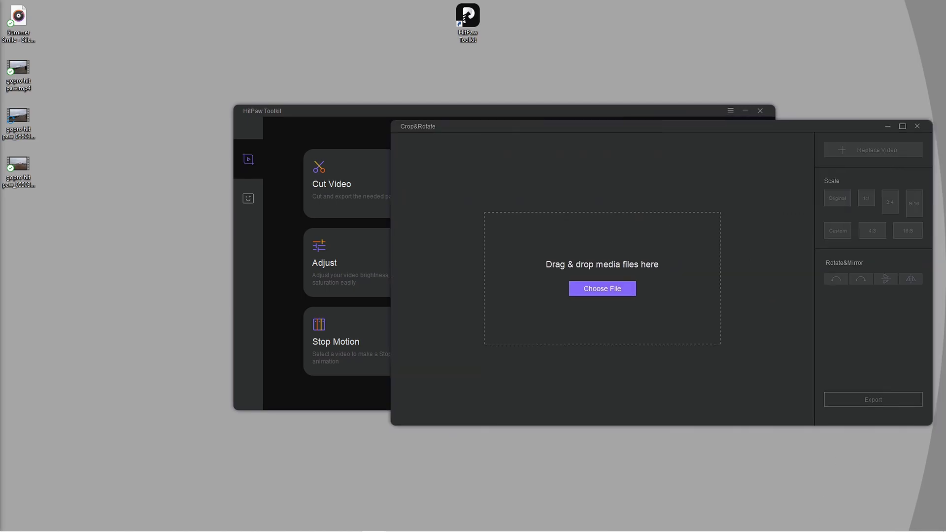